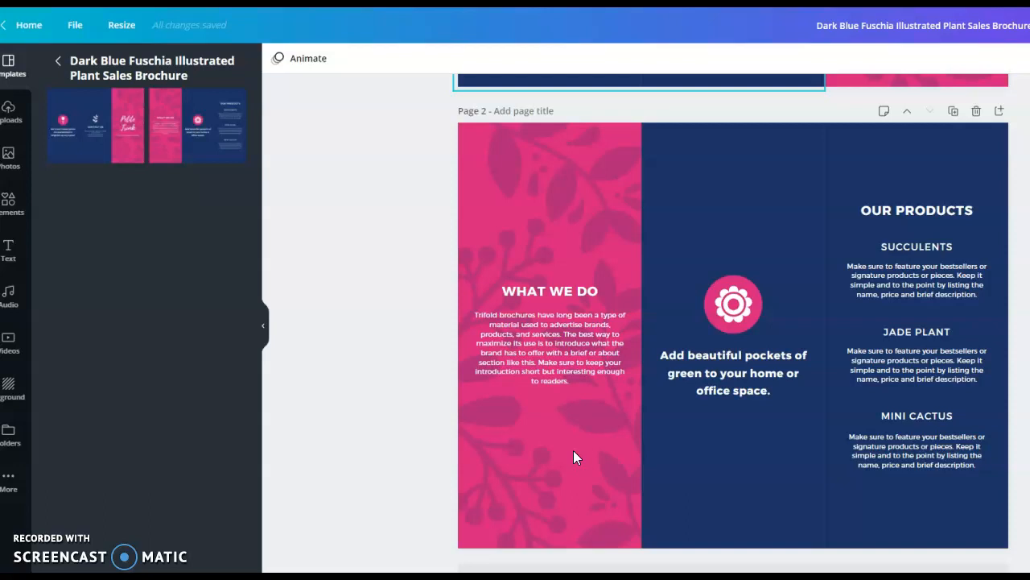
left_click(587, 346)
left_click(730, 481)
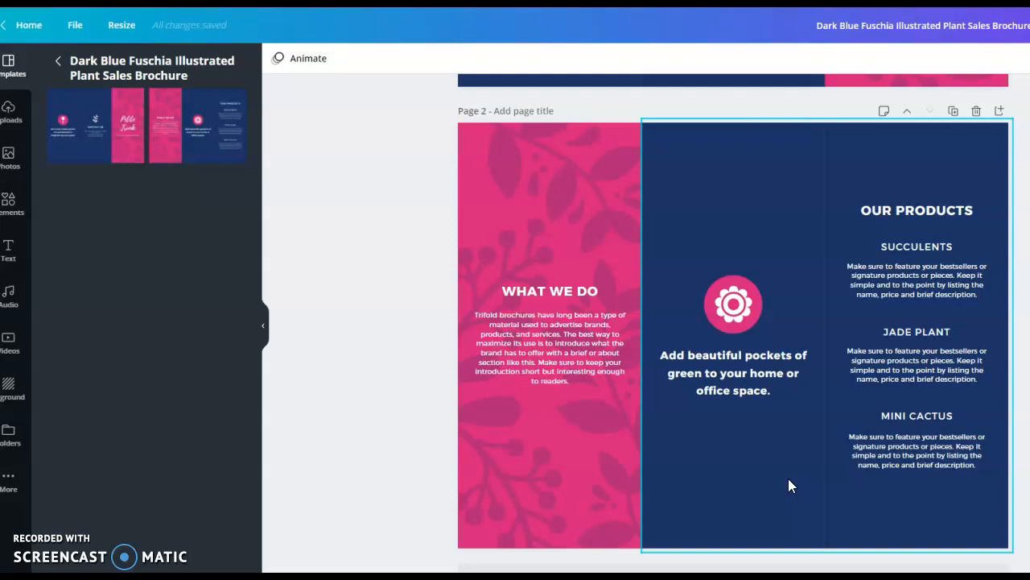
Recolour the dark blue background block on page 1, trying light blue and green before settling on light orange.
scroll(789, 480, "up", 5)
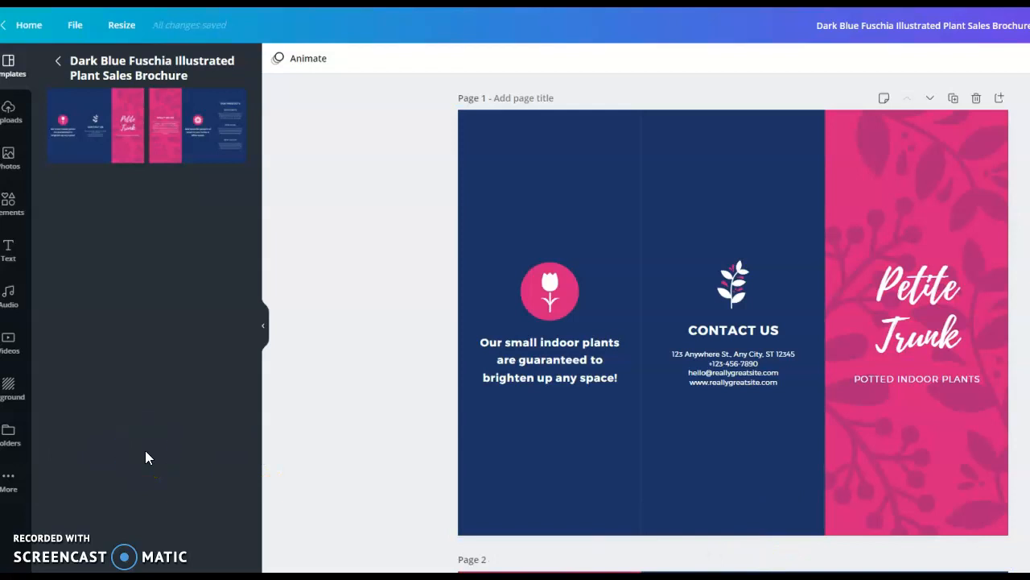
left_click(611, 183)
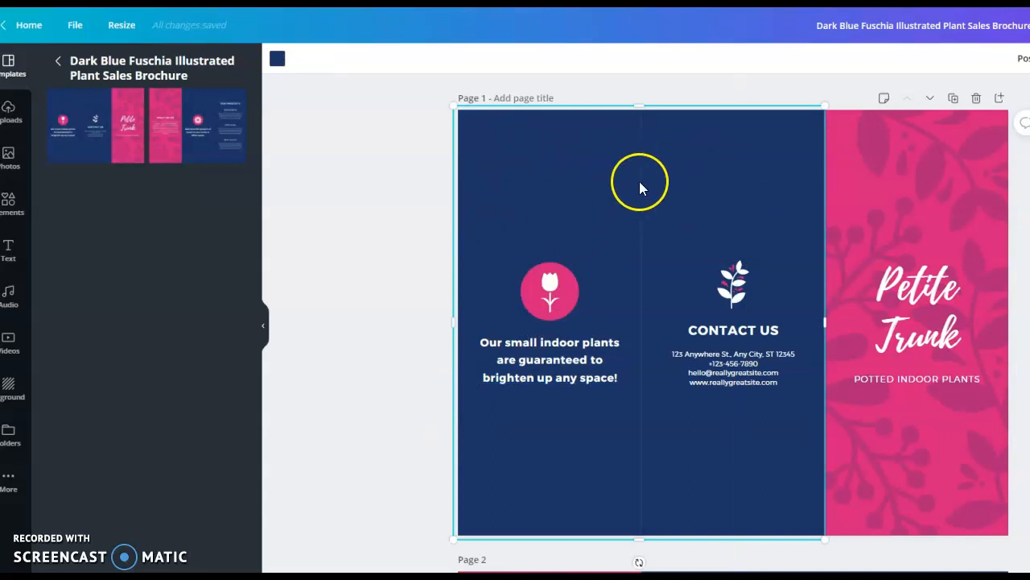
left_click(279, 64)
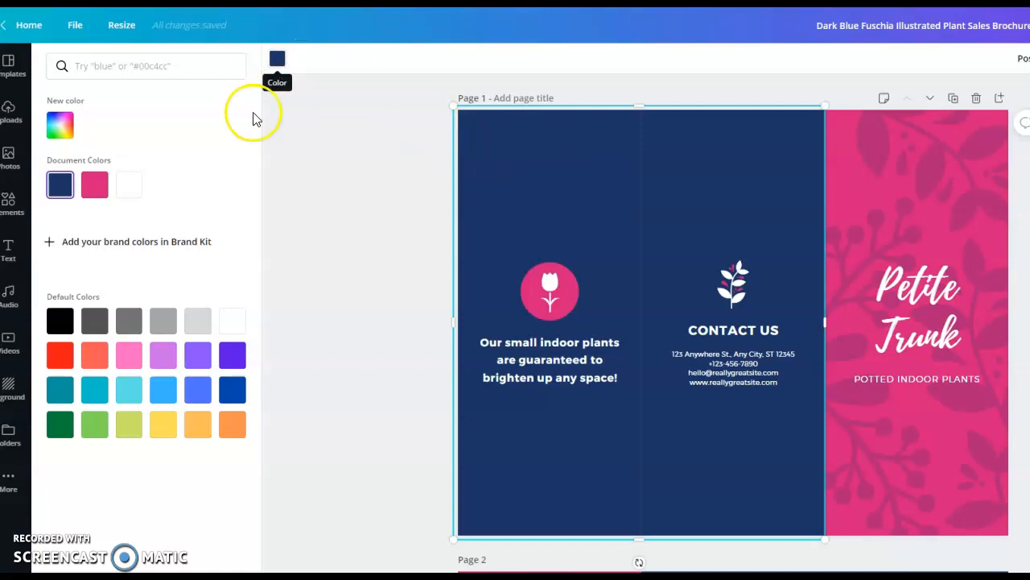
left_click(128, 393)
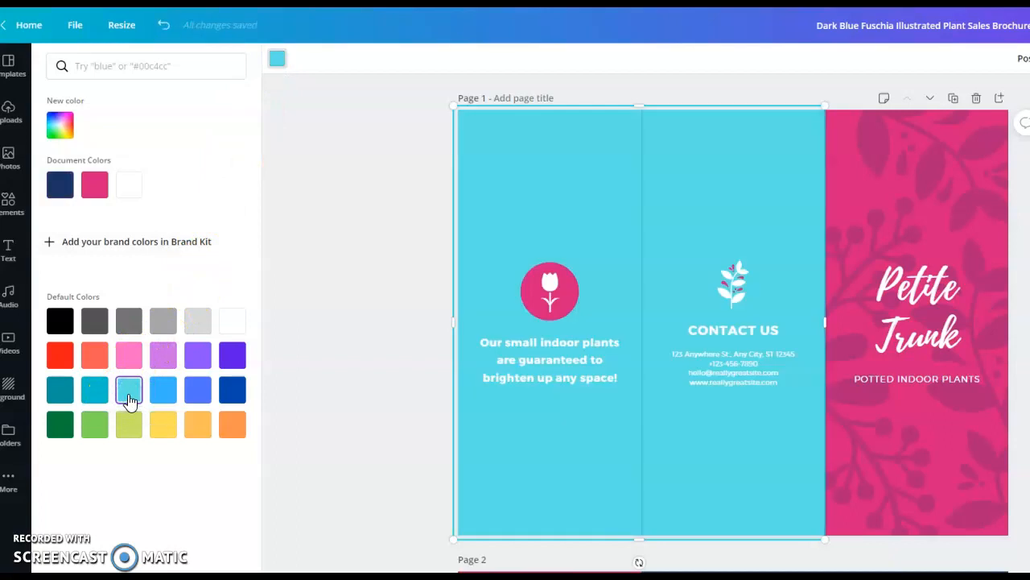
left_click(95, 433)
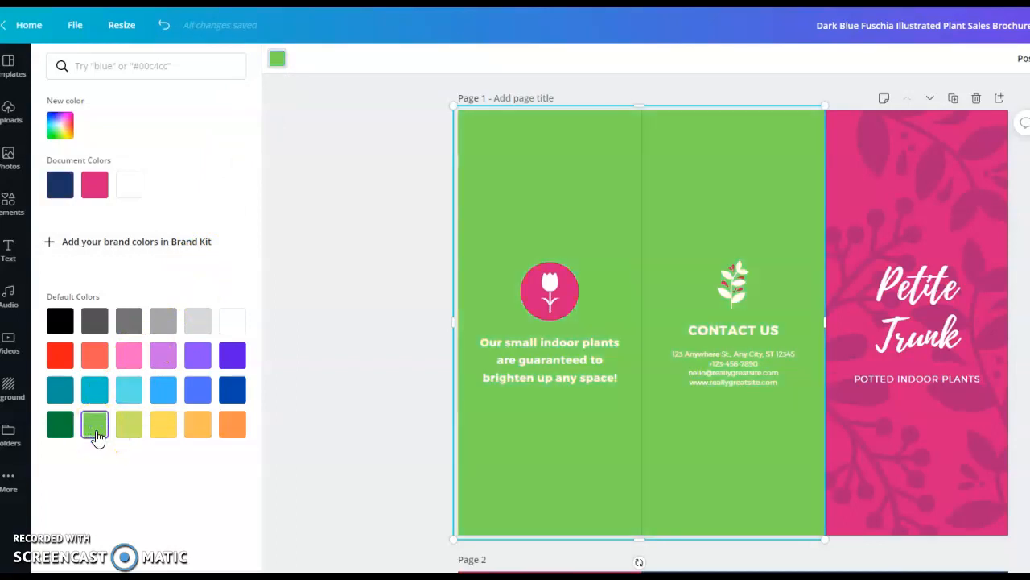
left_click(197, 432)
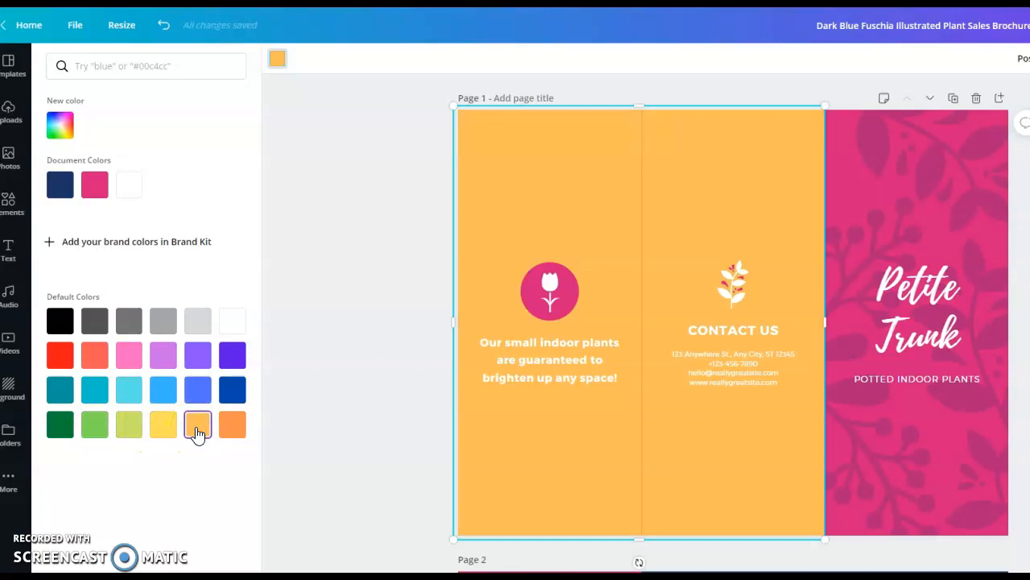
Ungroup the tulip icon and its "Our small indoor plants" caption on page 1.
left_click(536, 293)
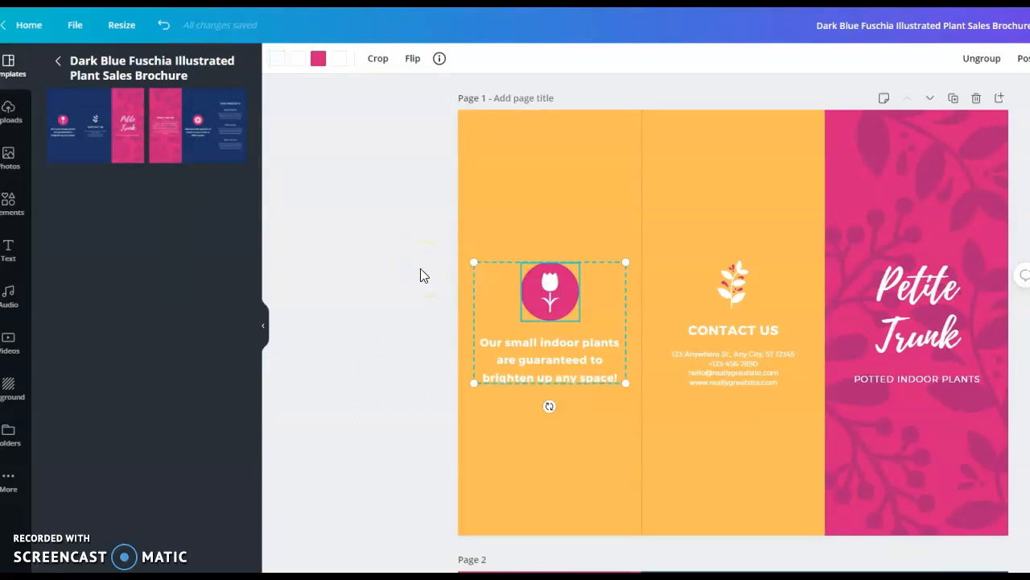
left_click(517, 367)
left_click(981, 58)
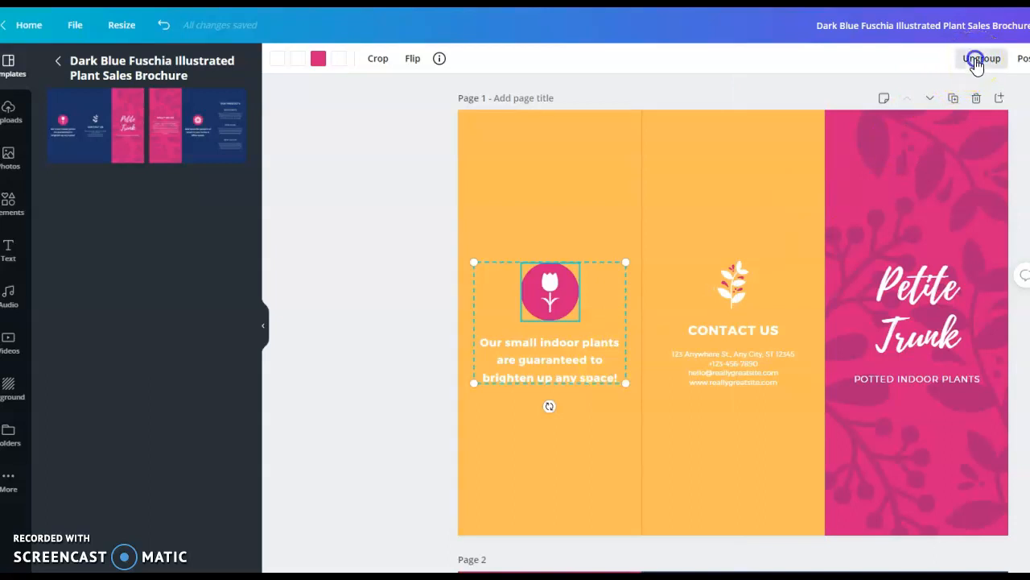
left_click(692, 189)
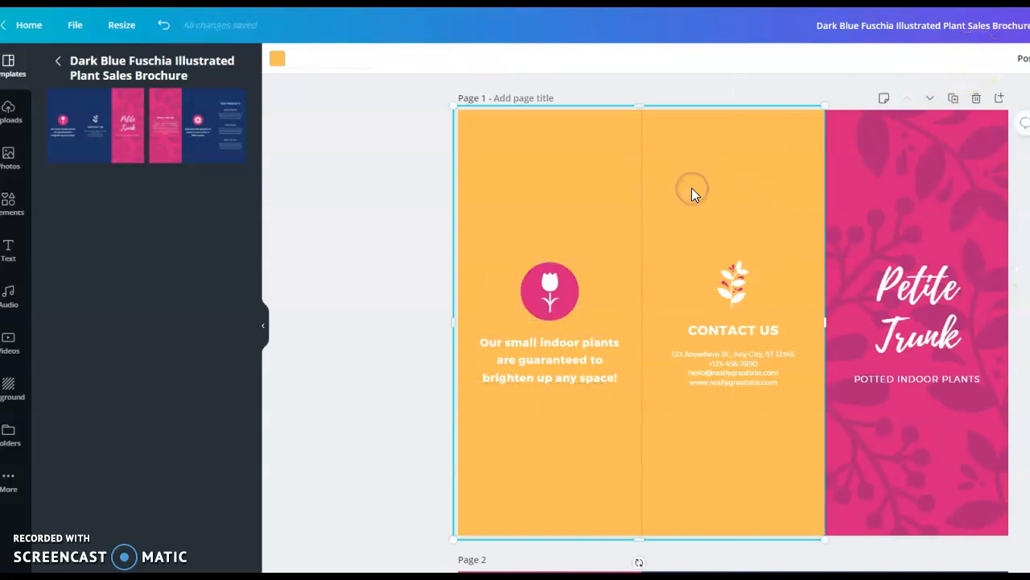
Move the tulip icon on page 1 slightly downward, independently of its caption.
left_click(549, 291)
mouse_move(547, 293)
left_mouse_down()
mouse_move(539, 201)
mouse_move(547, 292)
left_mouse_up()
left_click(414, 326)
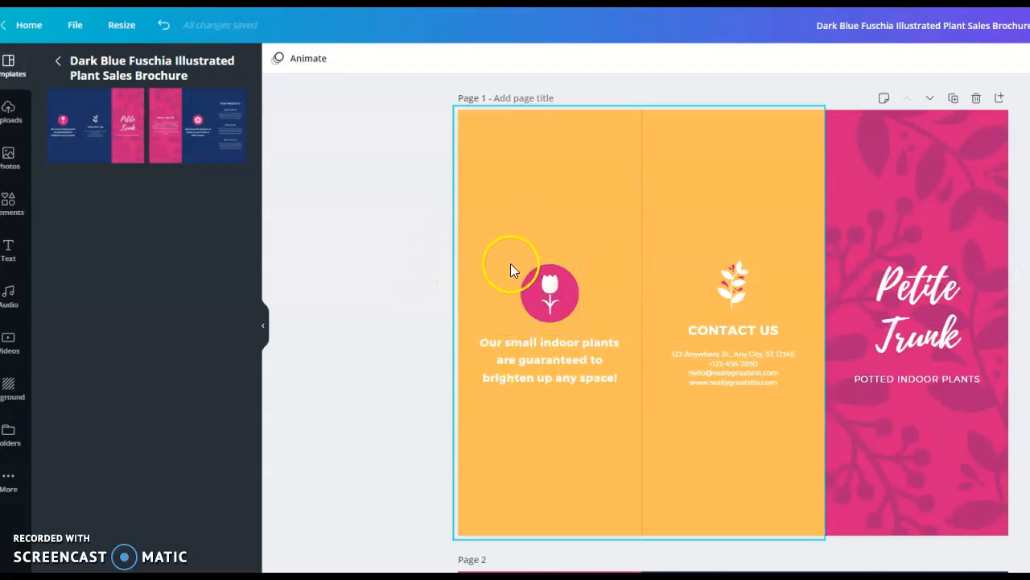
Shift page 1's orange background block slightly right and down so its upper-left corner meets the page corner.
mouse_move(471, 237)
left_mouse_down()
mouse_move(510, 286)
mouse_move(471, 239)
left_mouse_up()
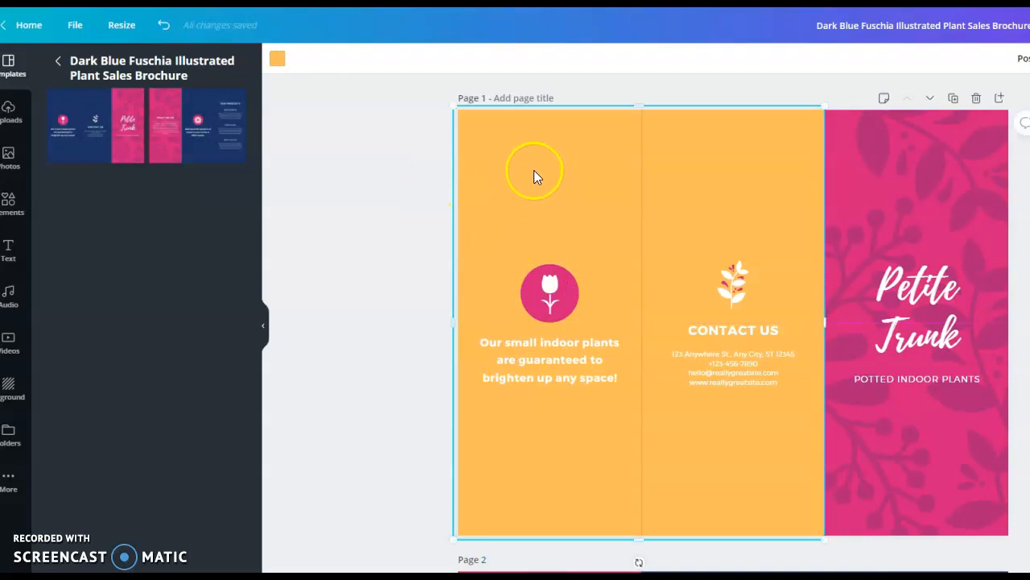
mouse_move(547, 179)
left_mouse_down()
mouse_move(593, 185)
mouse_move(554, 177)
left_mouse_up()
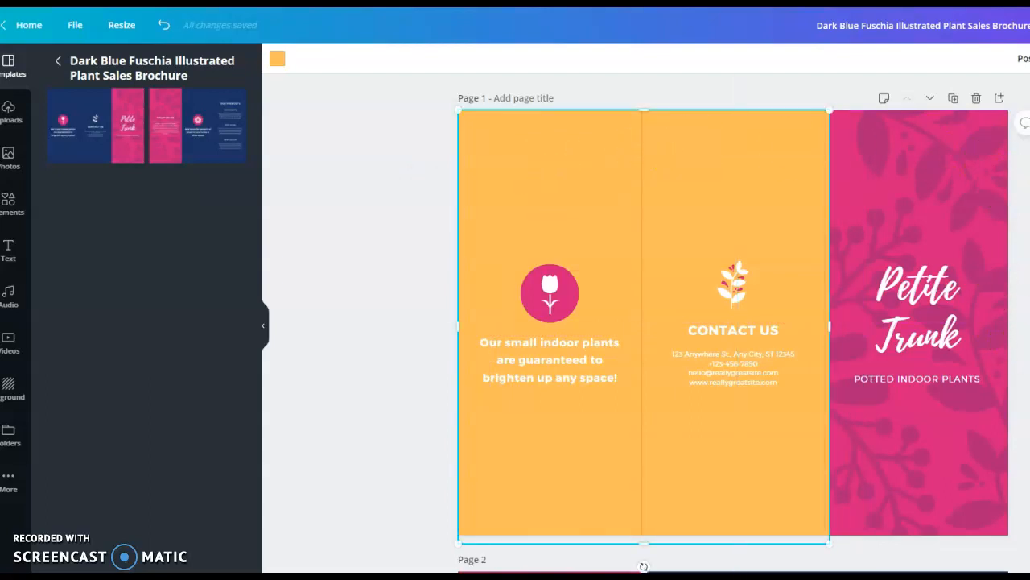
left_click(1026, 419)
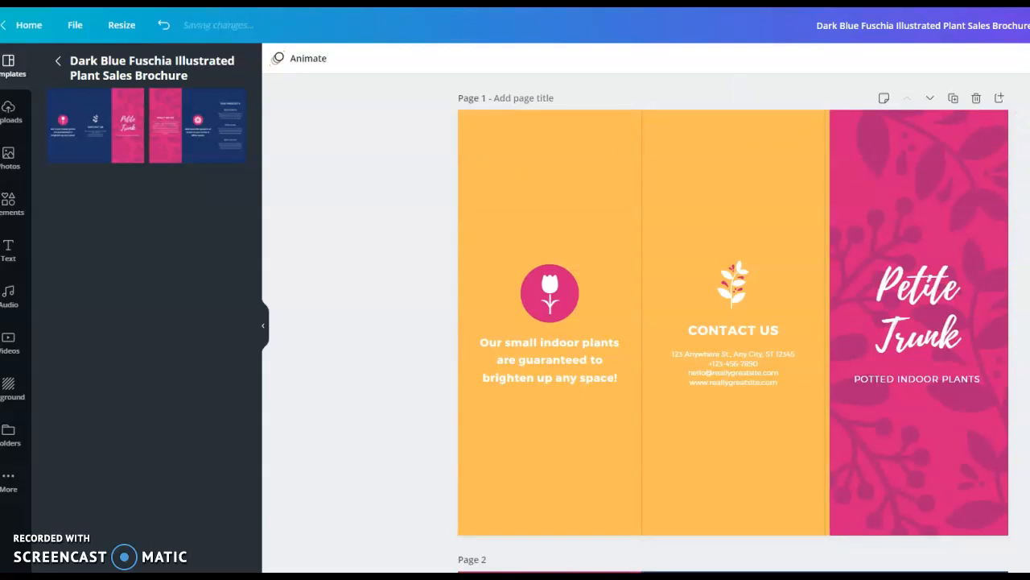
left_click(457, 220)
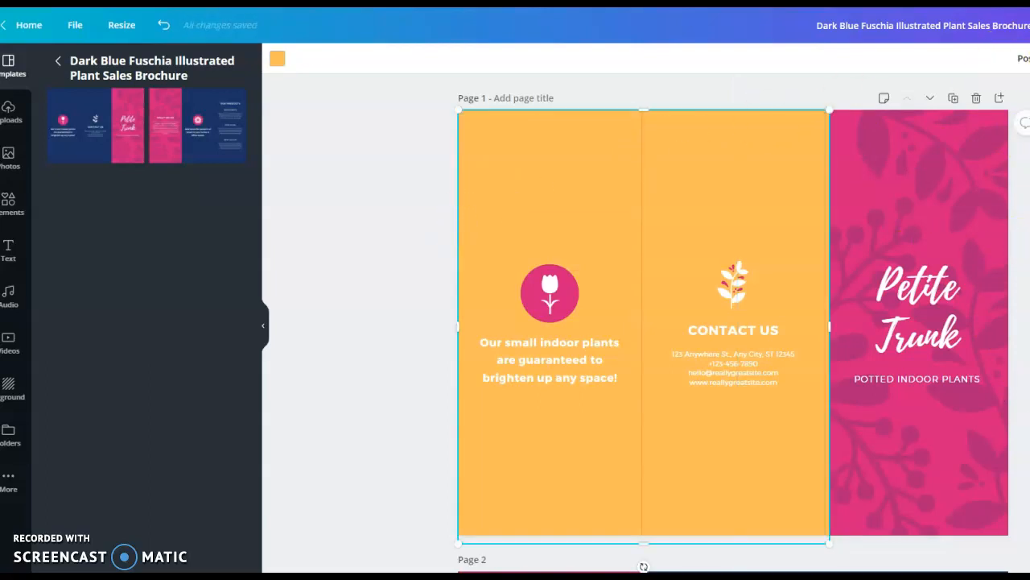
left_click(1029, 58)
left_click(384, 197)
left_click(348, 159)
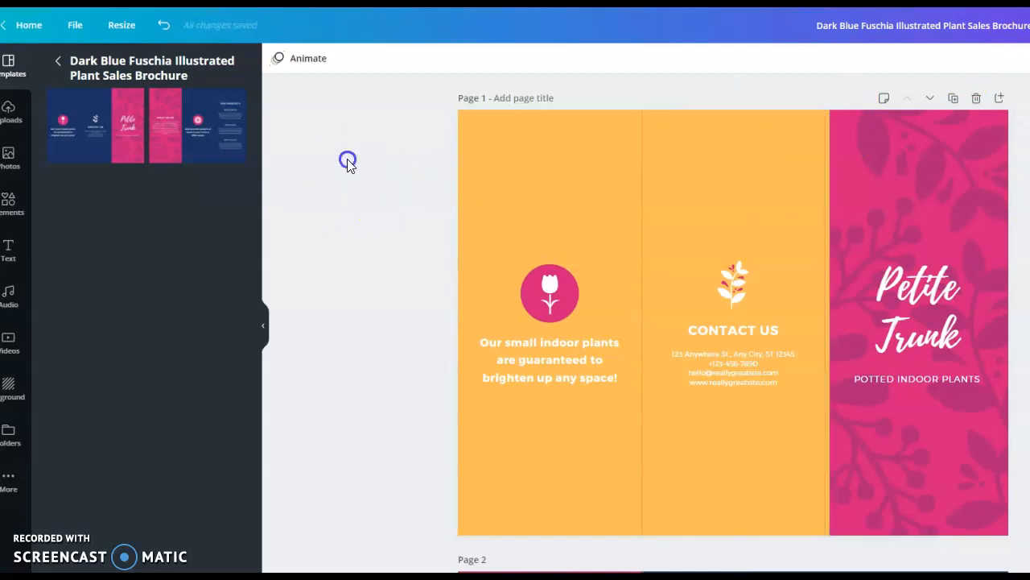
Group the tulip icon and the "Our small indoor plants" caption on page 1 again.
left_click(488, 209)
left_click_drag(488, 209, 584, 427)
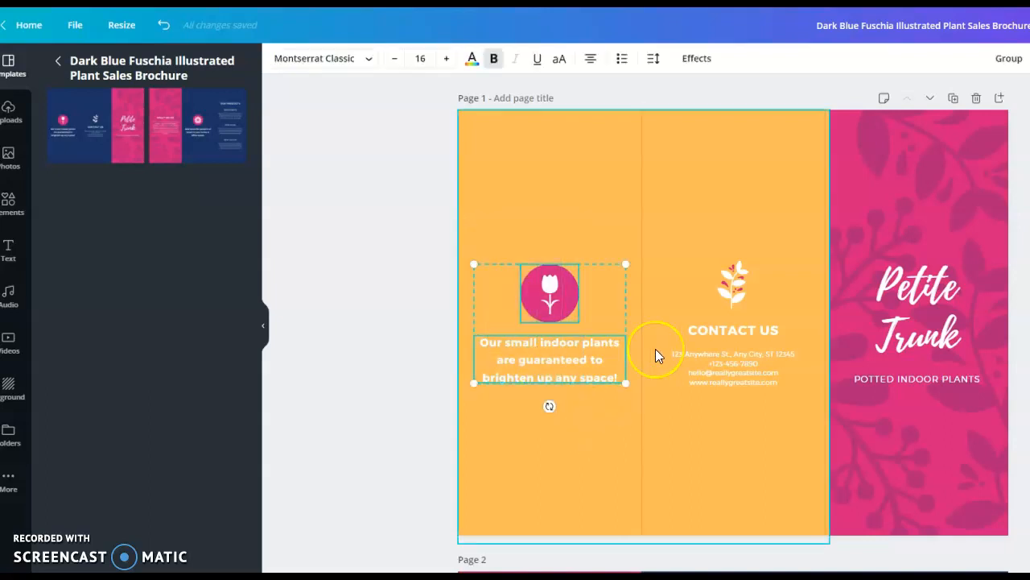
left_click(1006, 61)
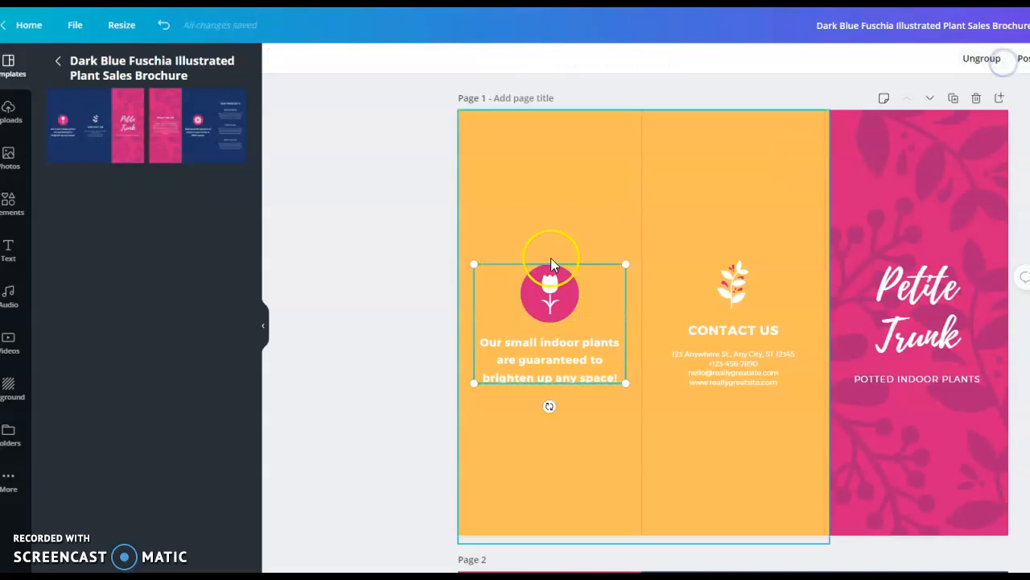
left_click(395, 301)
Move the grouped tulip icon and caption slightly lower within page 1's first panel.
mouse_move(531, 323)
left_mouse_down()
mouse_move(534, 271)
mouse_move(533, 338)
left_mouse_up()
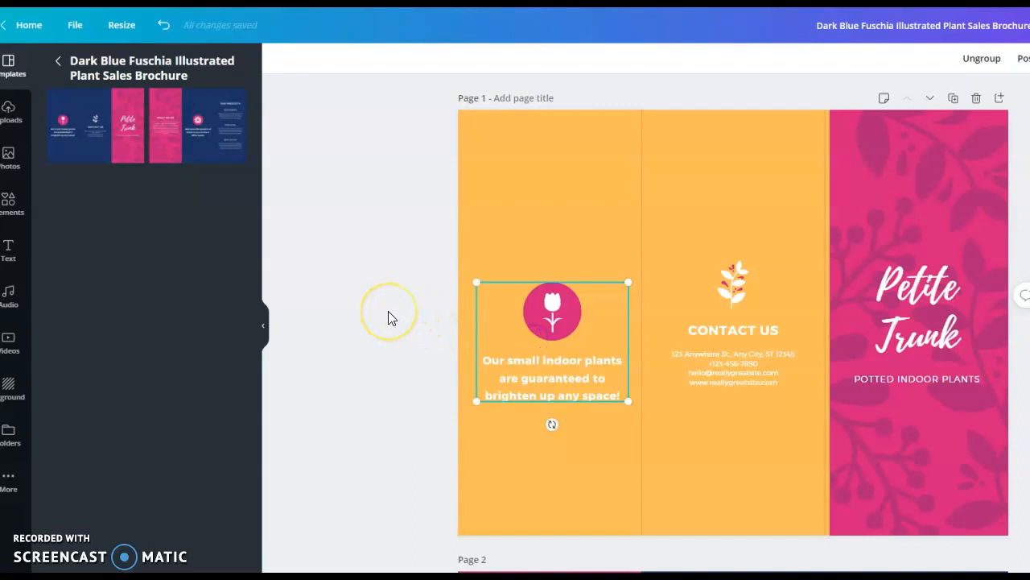
left_click(485, 297)
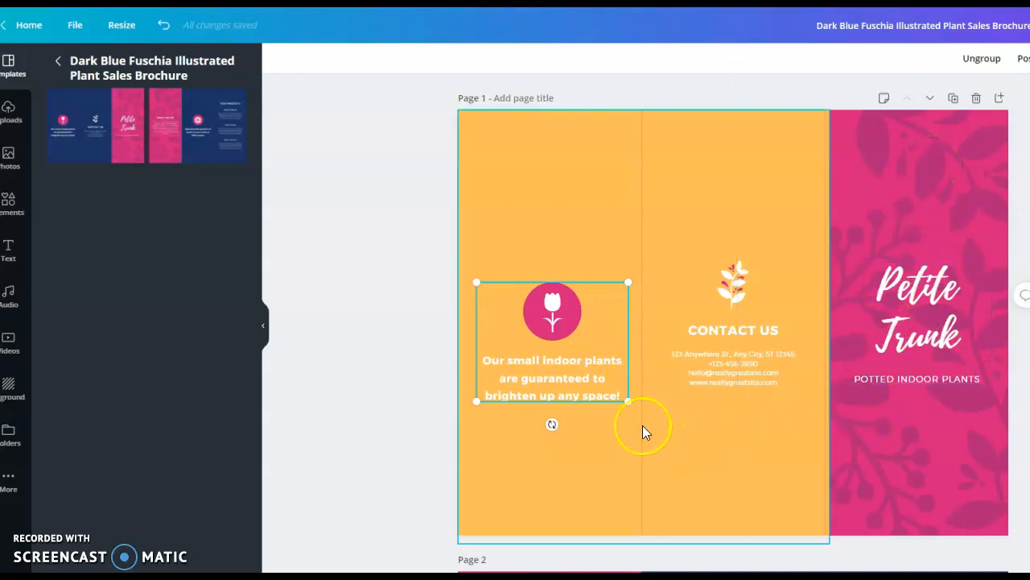
left_click(388, 410)
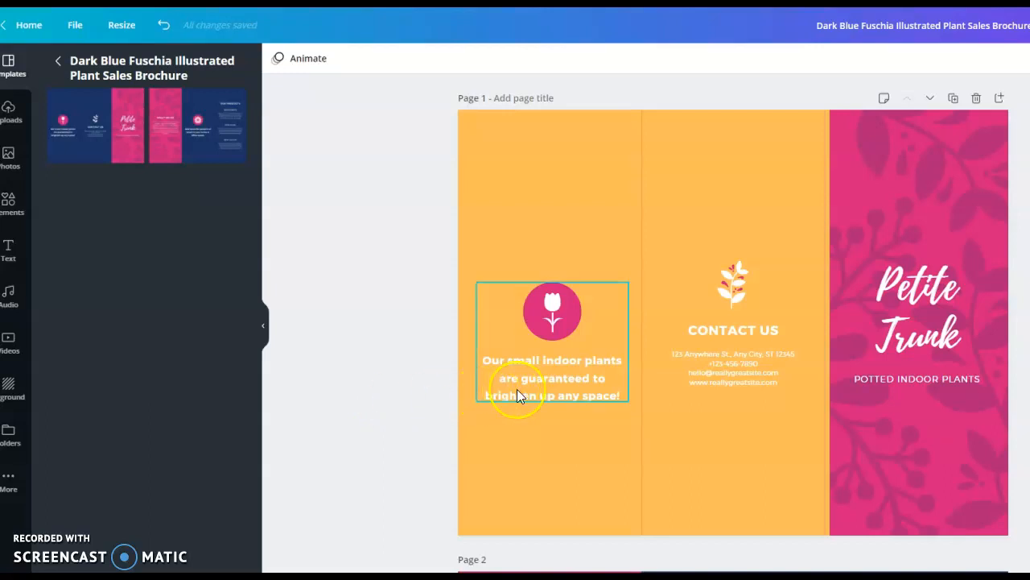
scroll(811, 193, "down", 5)
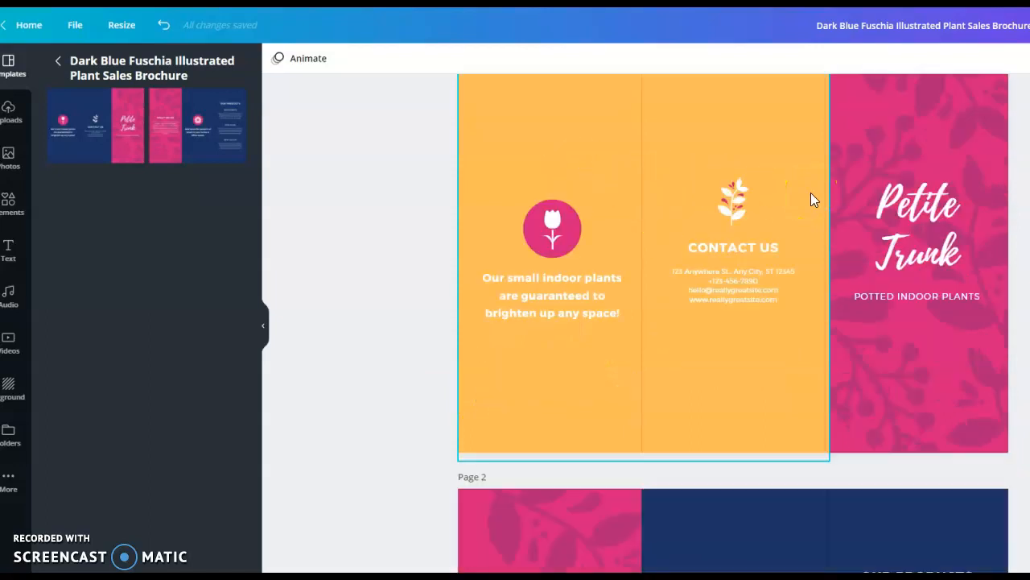